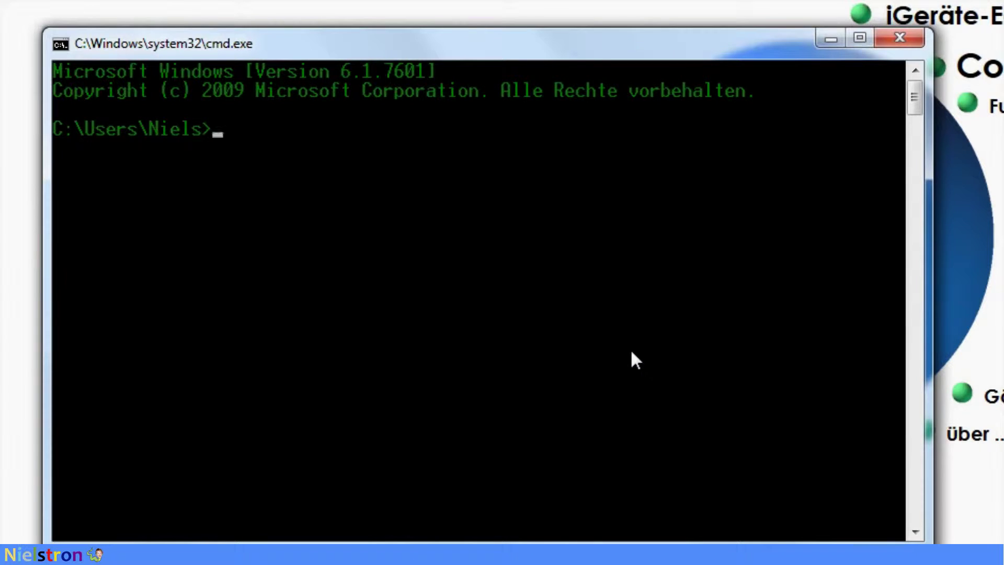
type("wpkg")
Run wpkg at the C:\Users\Niels> prompt to check whether it is recognised
key("Return")
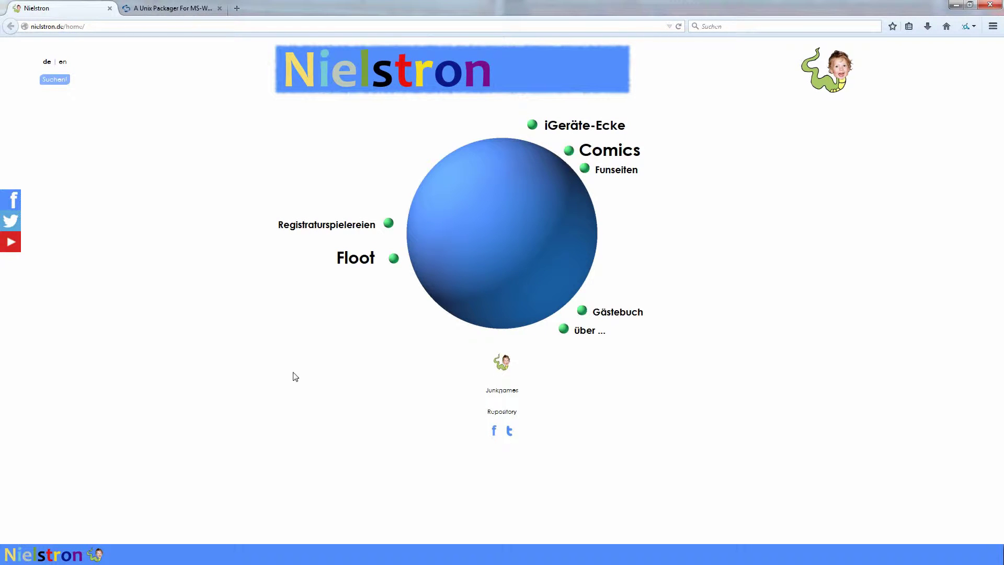
Go from the Windows Packager wpkg documentation to its SourceForge download files page
left_click(170, 8)
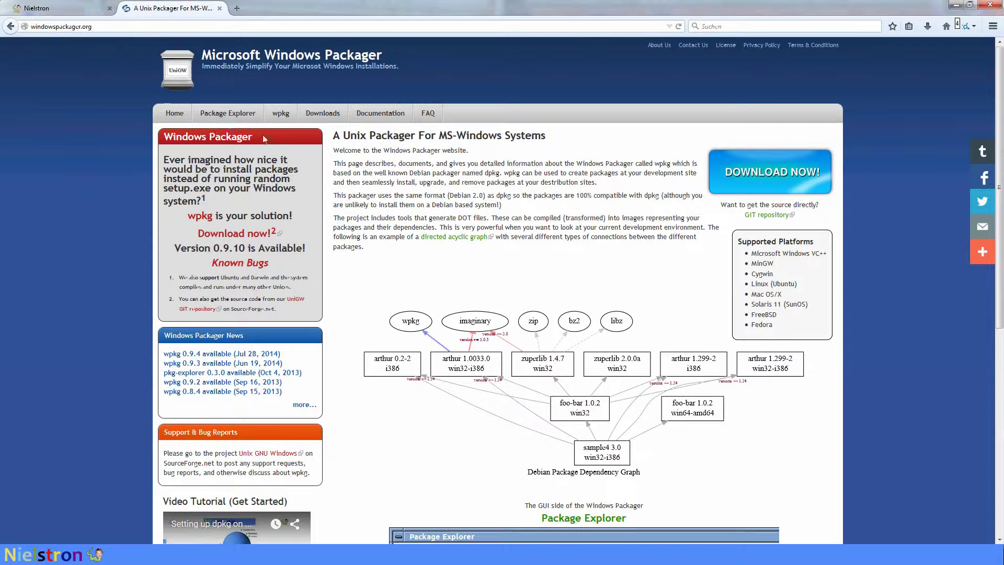
left_click(280, 114)
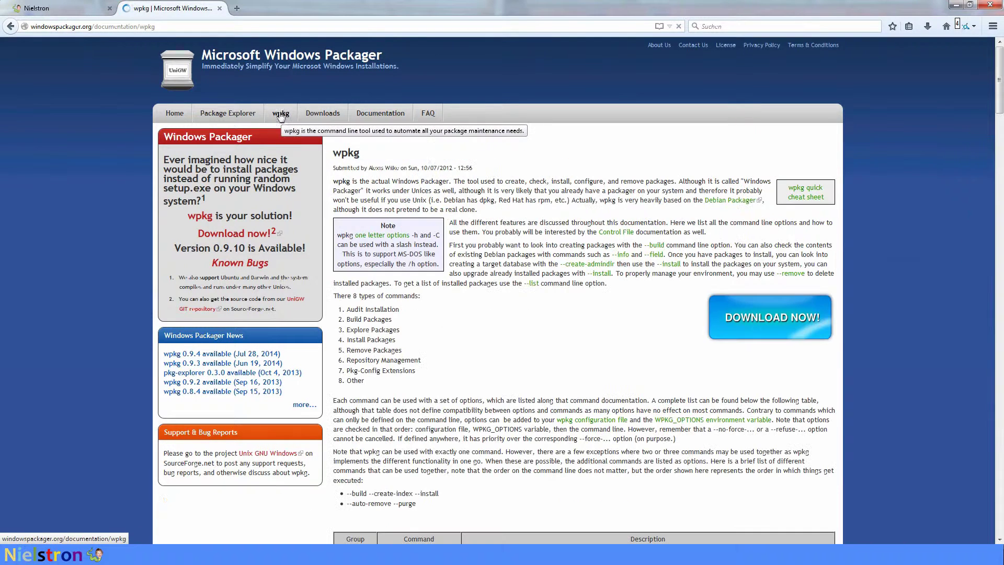
left_click(747, 316)
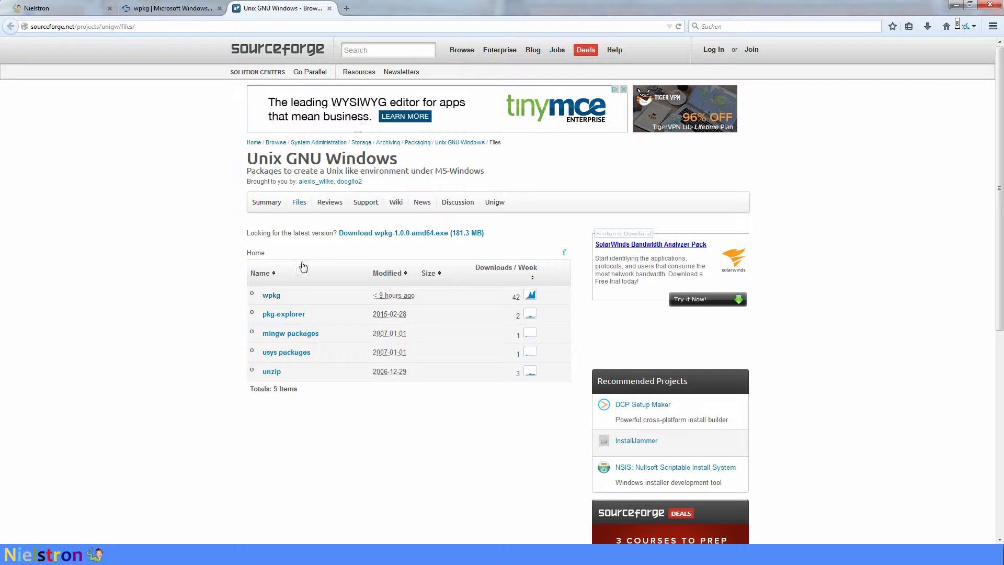
Open the wpkg › 0.9.10 release folder in SourceForge's Files list
left_click(270, 296)
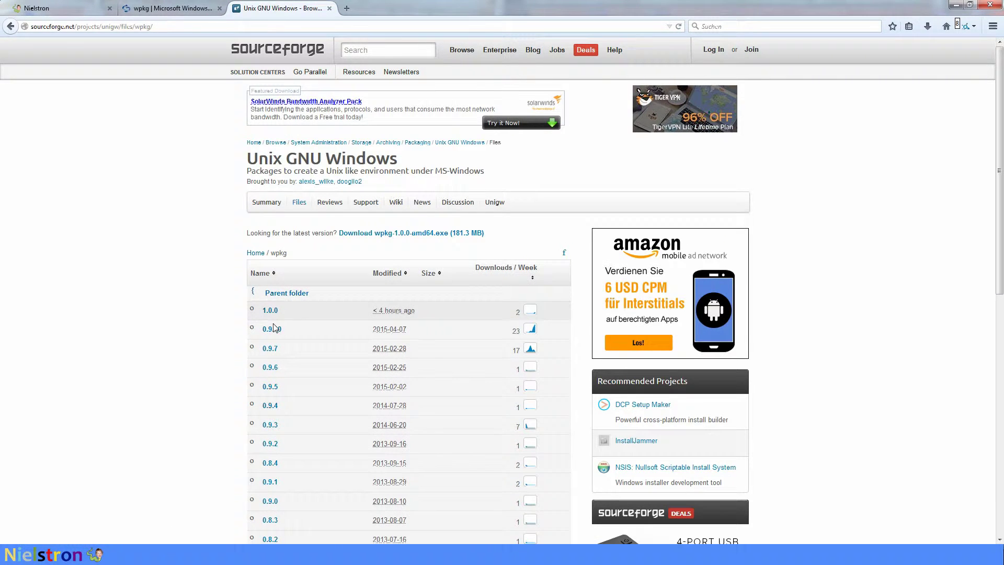
left_click(272, 328)
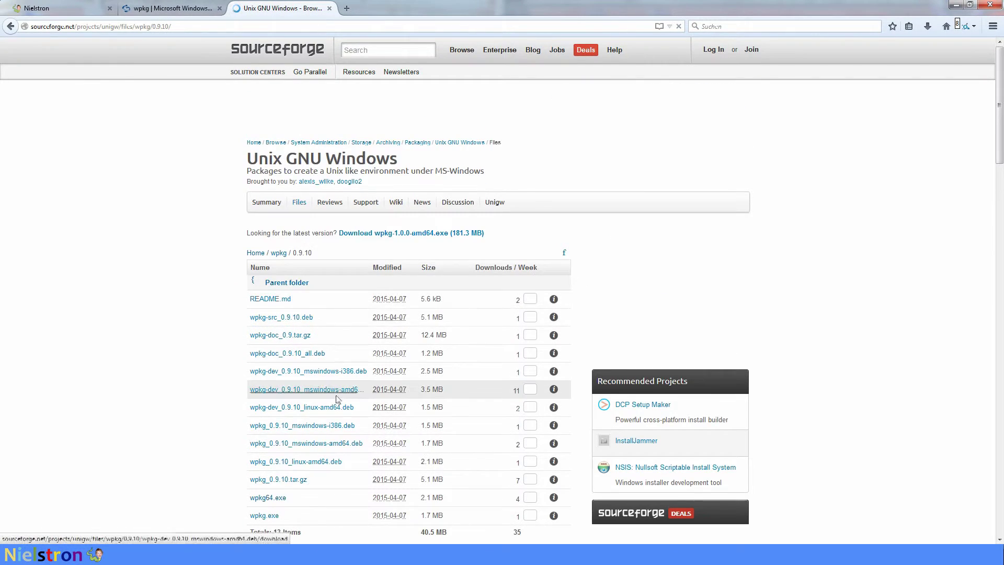
scroll(336, 398, "down", 1)
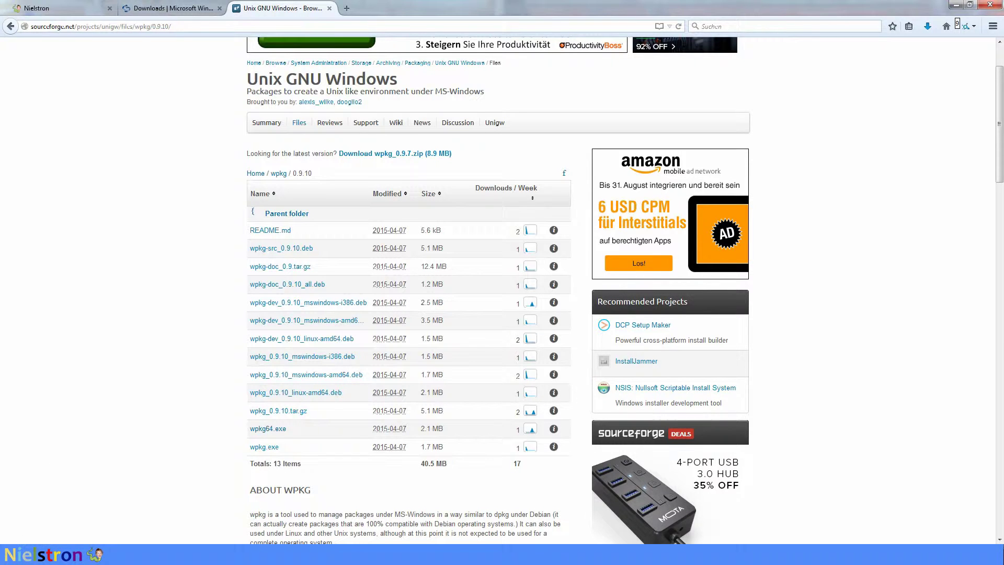
key("super")
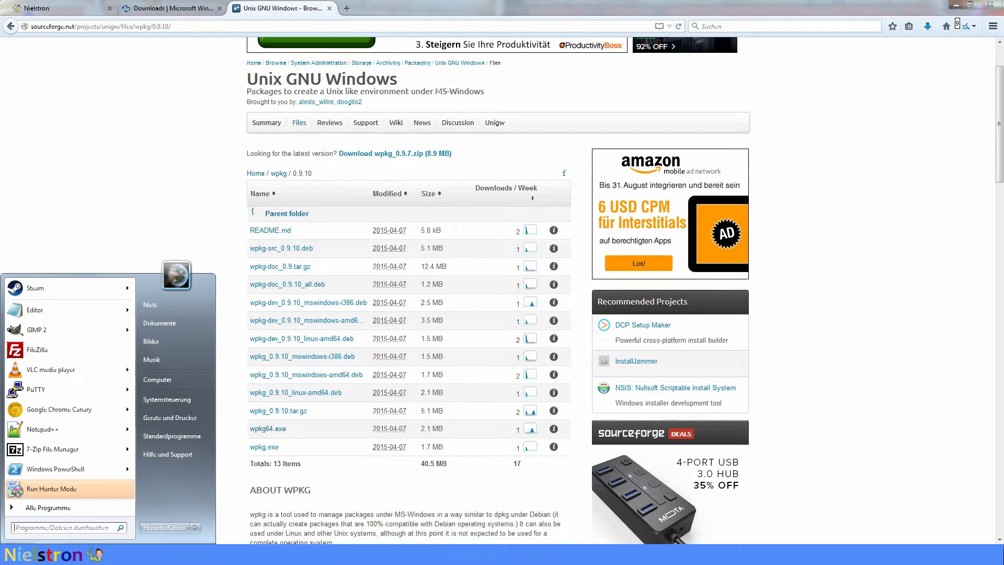
left_click(166, 400)
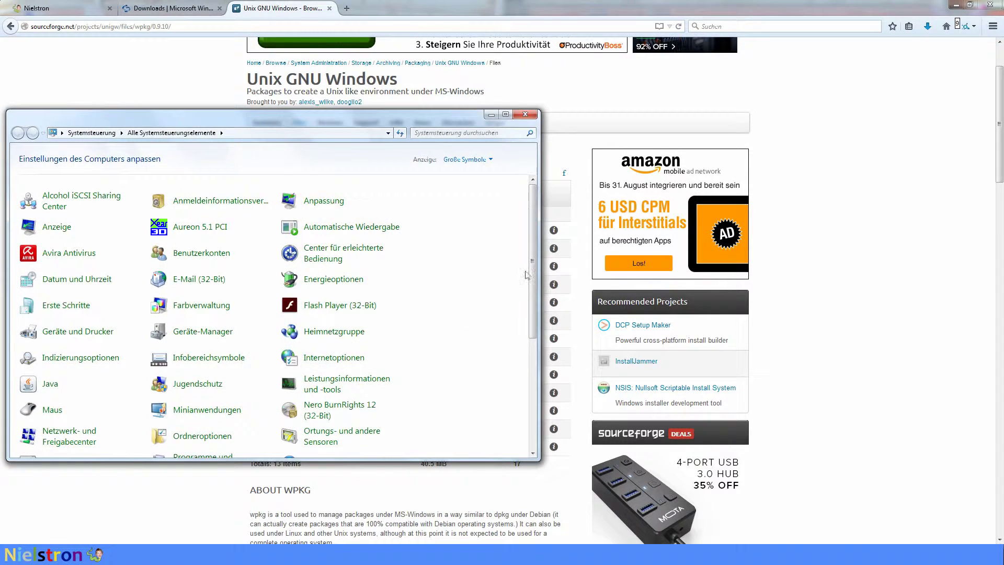
left_click_drag(531, 277, 532, 390)
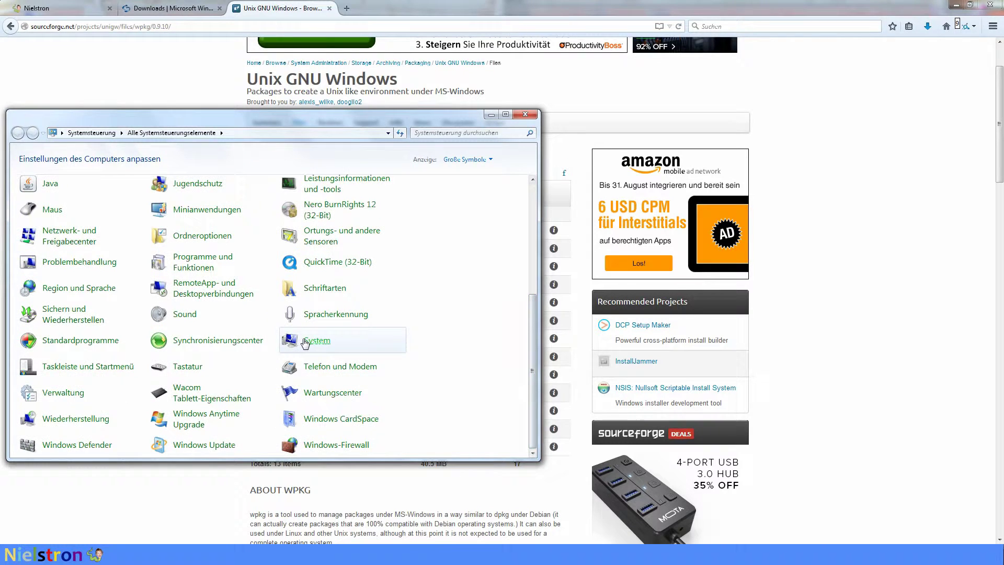
left_click(317, 350)
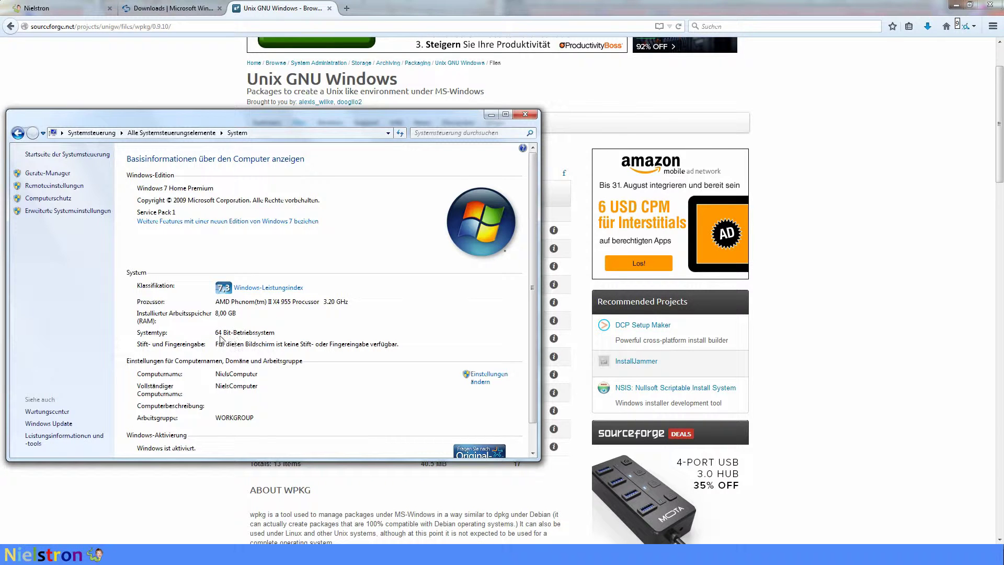
left_click(525, 115)
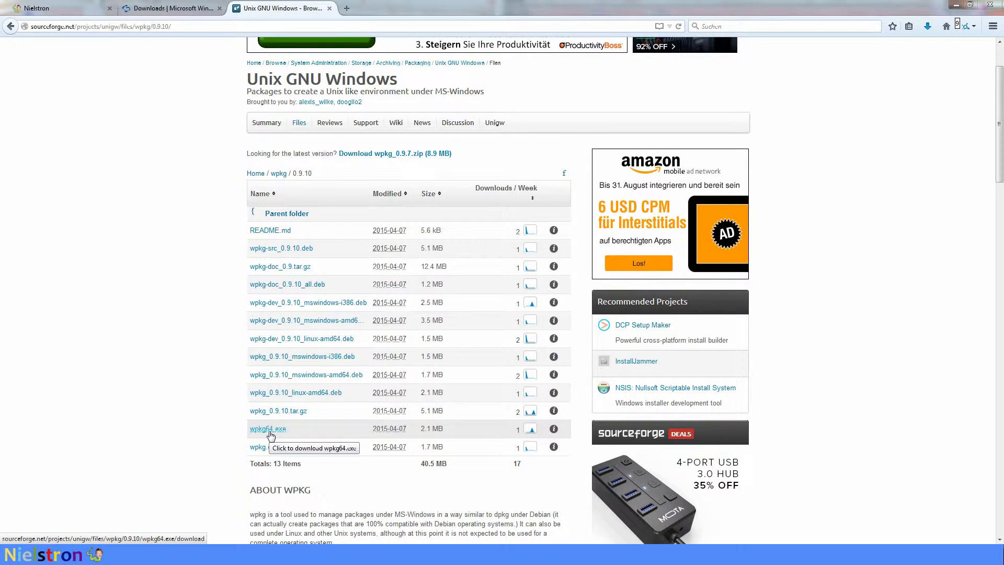
Save wpkg64.exe from SourceForge into Dokumente\wpkg and close the download tab
left_click(269, 429)
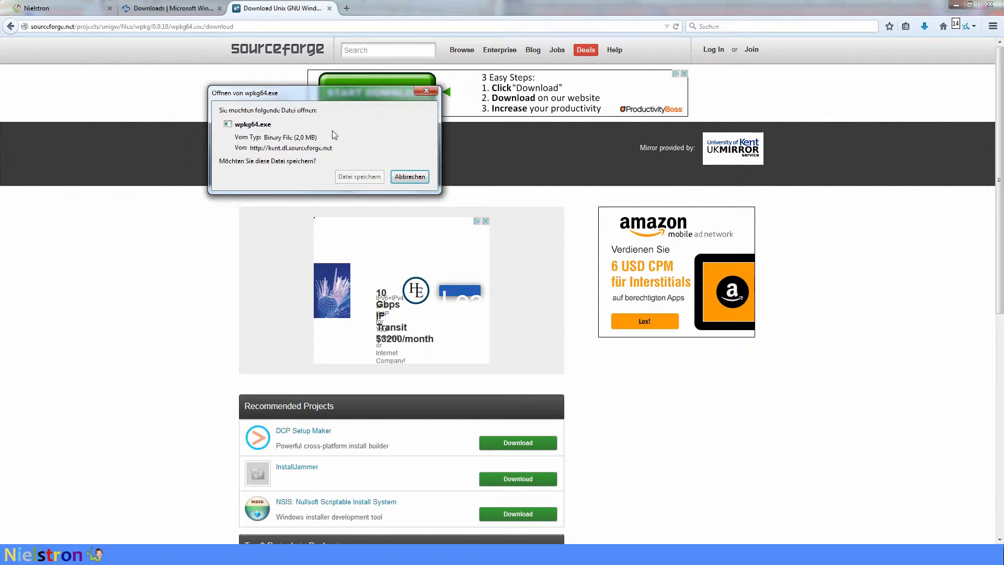
left_click(360, 176)
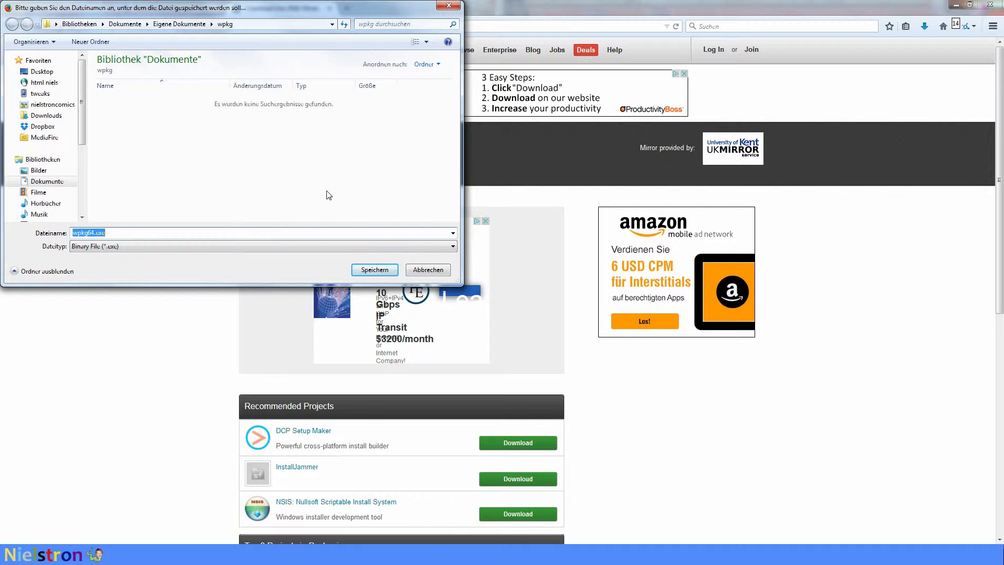
left_click(373, 270)
key("ctrl+w")
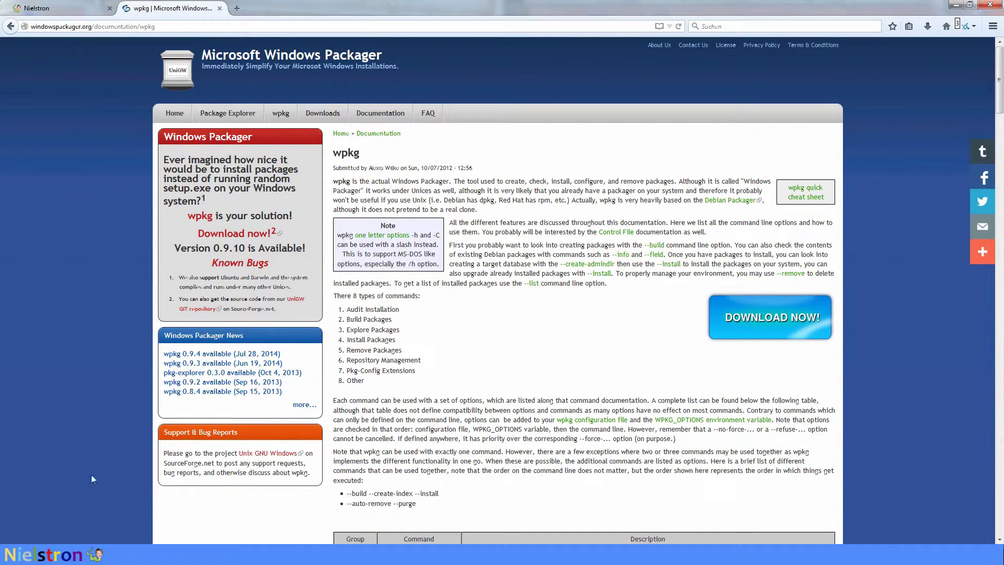
Rename the downloaded wpkg64.exe in the wpkg folder to wpkg.exe
key("super+e")
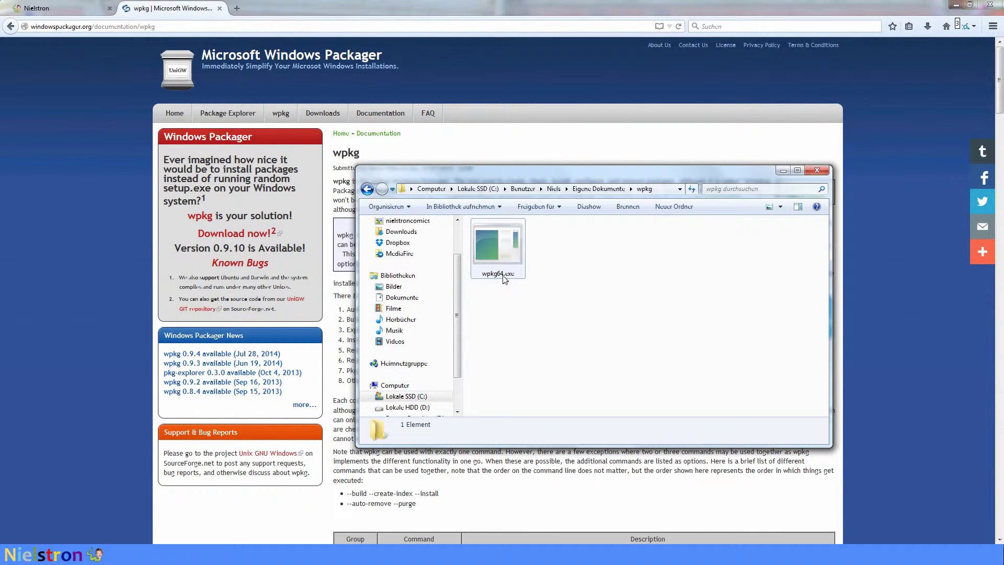
left_click(504, 277)
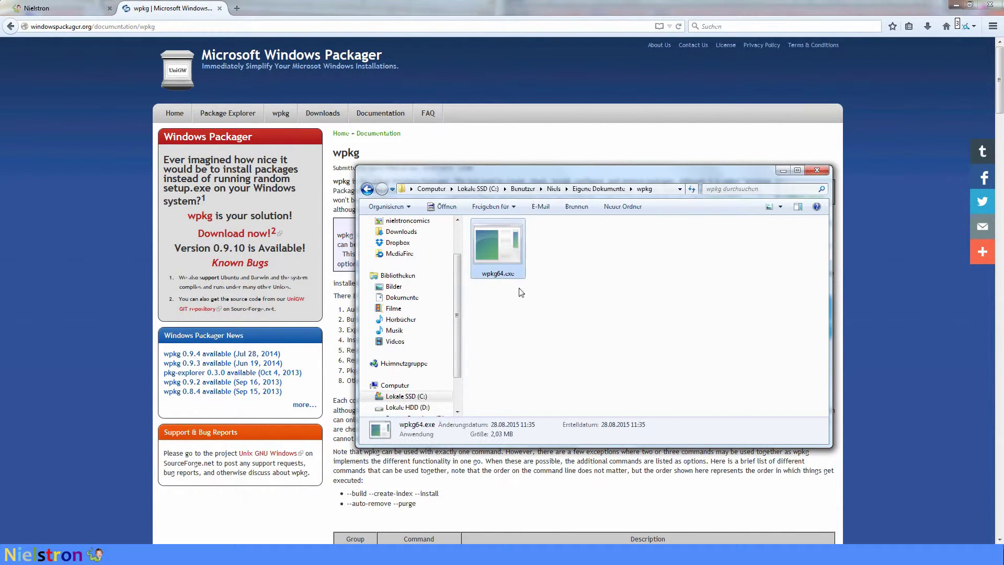
left_click(503, 276)
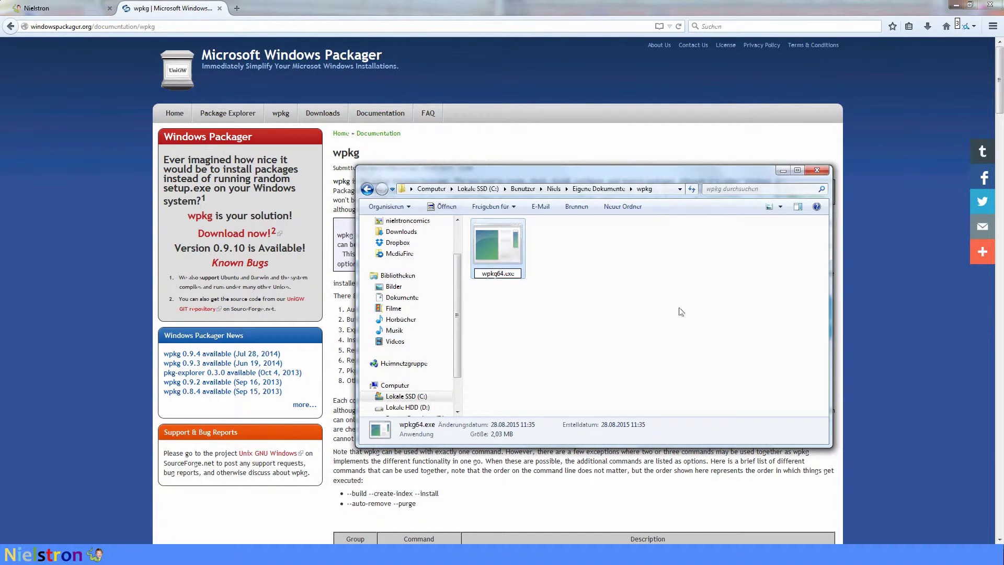
key("BackSpace")
key("BackSpace")
key("Return")
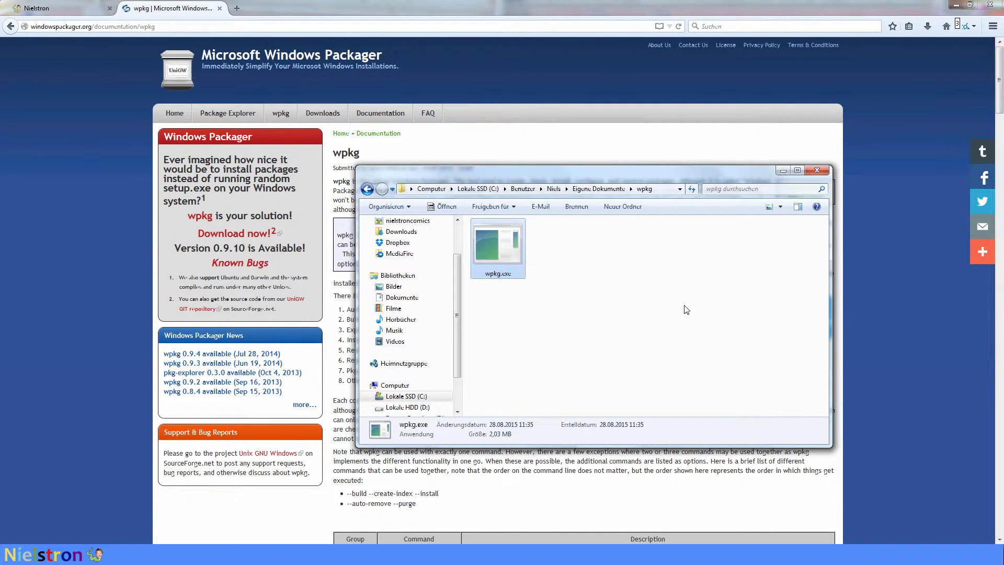
left_click(685, 309)
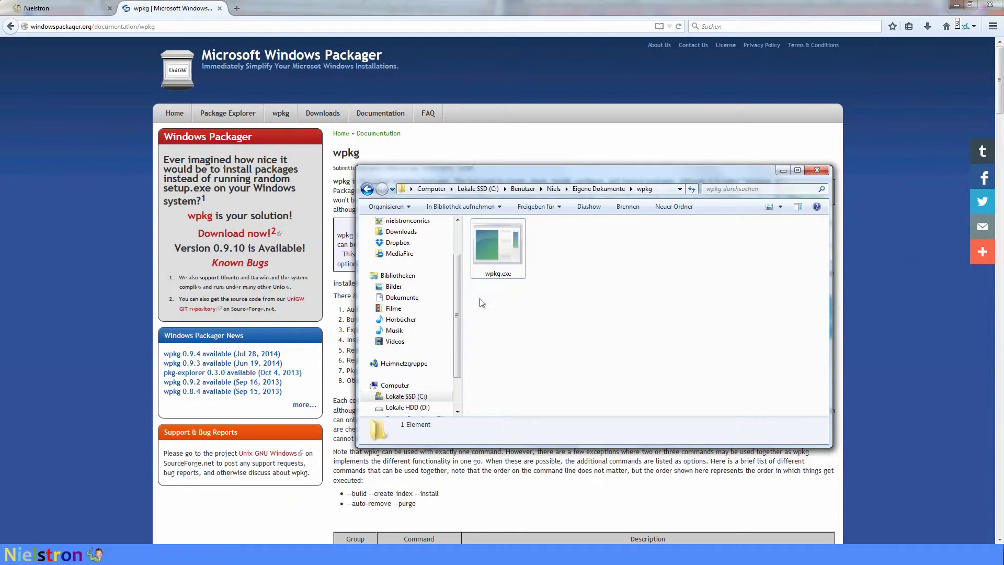
Cut wpkg.exe and go to the root of drive C:
left_click(502, 245)
right_click(502, 247)
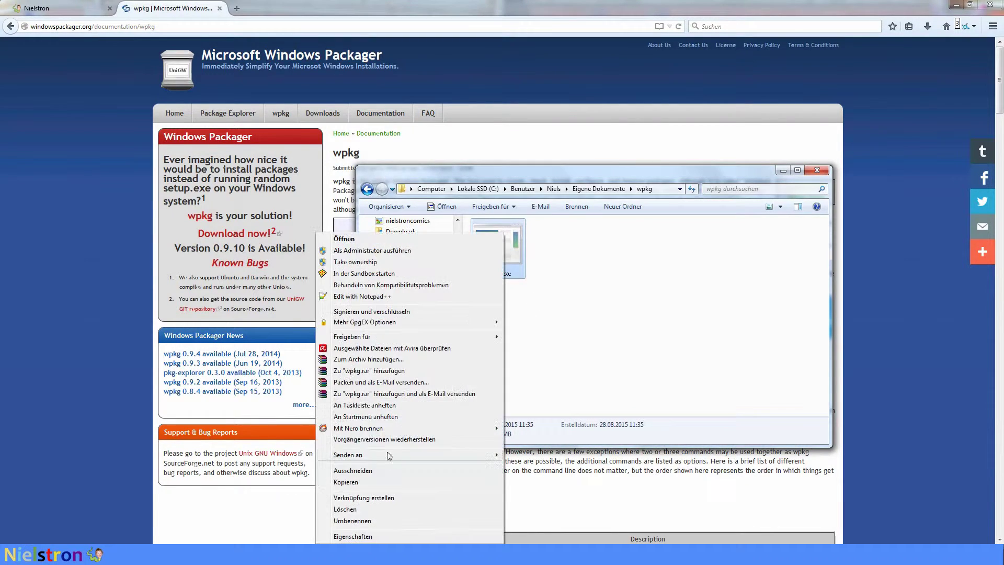
key("Escape")
scroll(408, 335, "down", 3)
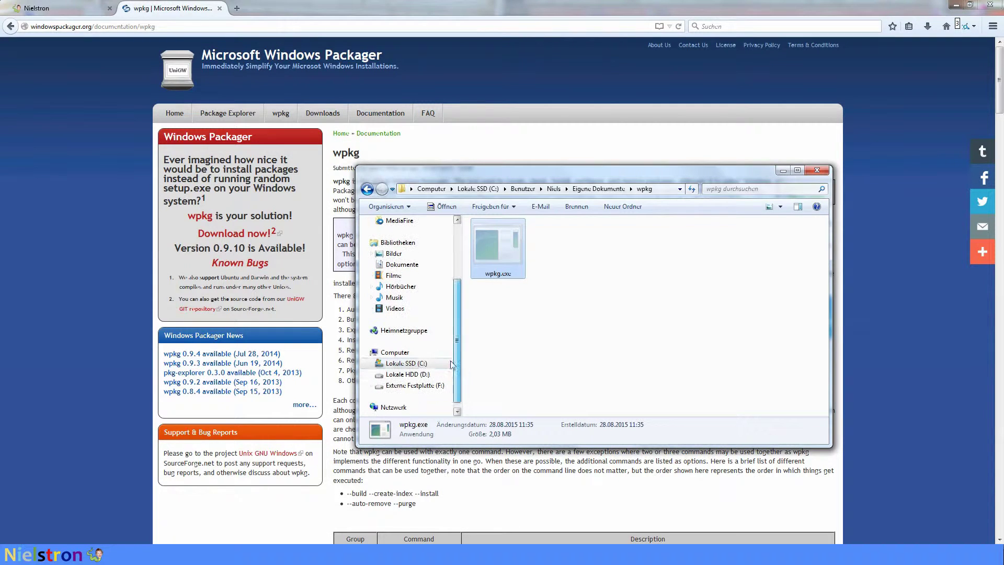
left_click(406, 363)
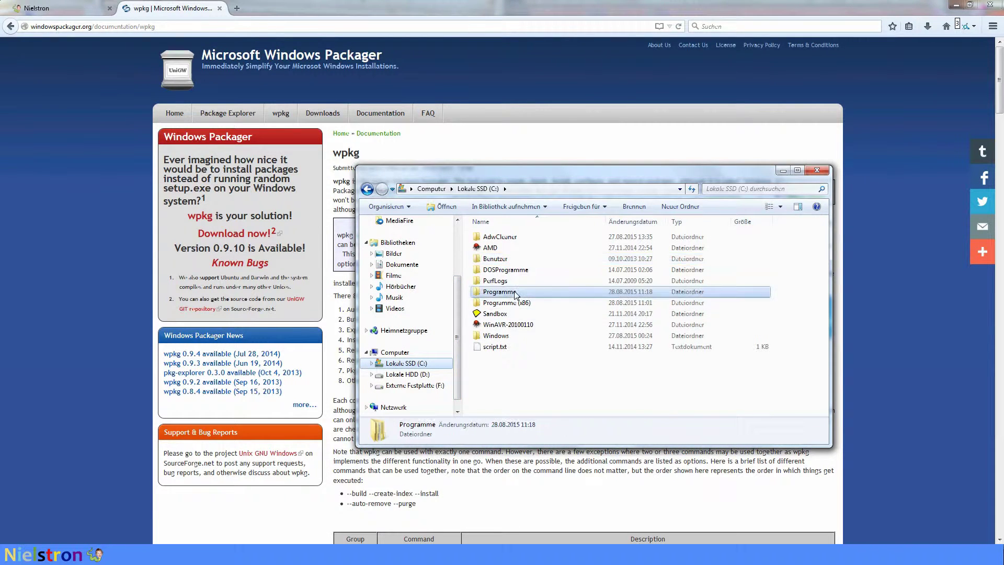
Create a new folder named wpkg inside C:\Programme
double_click(502, 292)
right_click(612, 287)
mouse_move(628, 434)
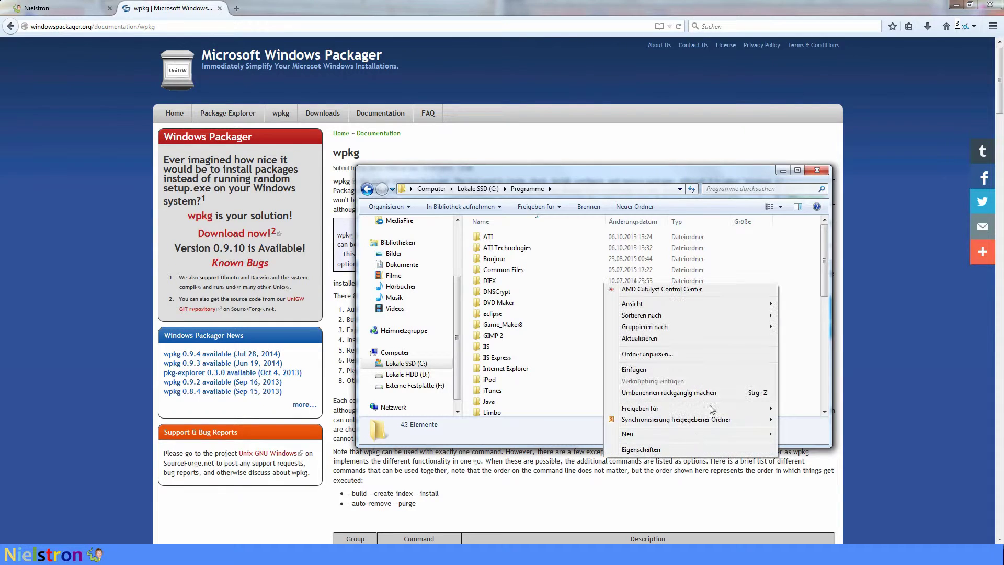
left_click(573, 433)
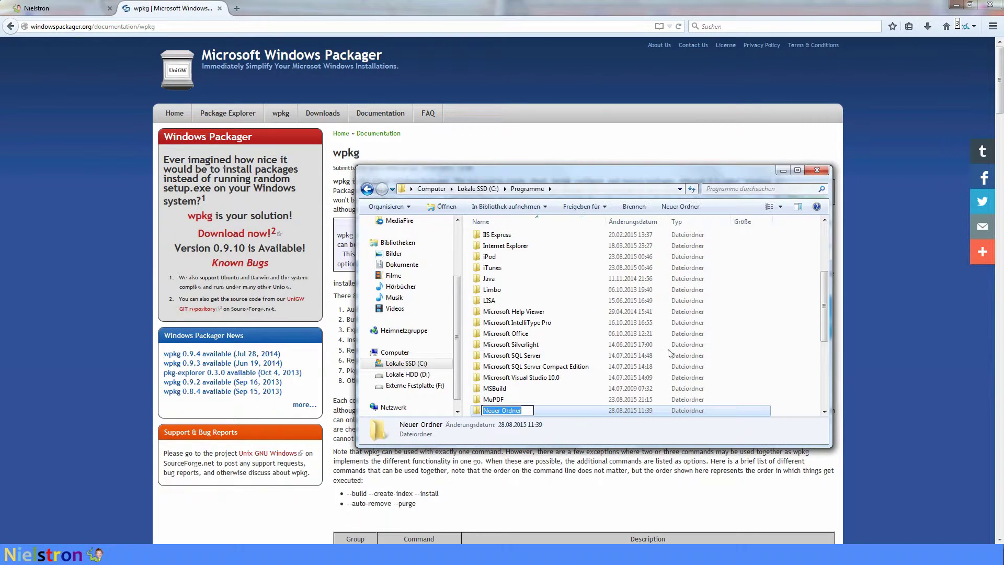
type("wpkg")
key("Return")
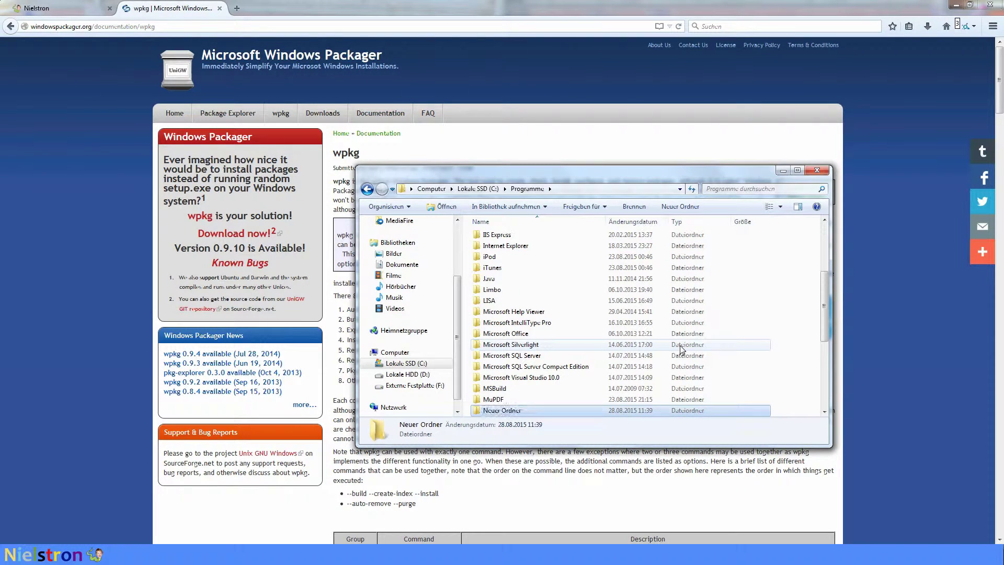
Paste wpkg.exe into the new wpkg folder, granting administrator permission
double_click(528, 410)
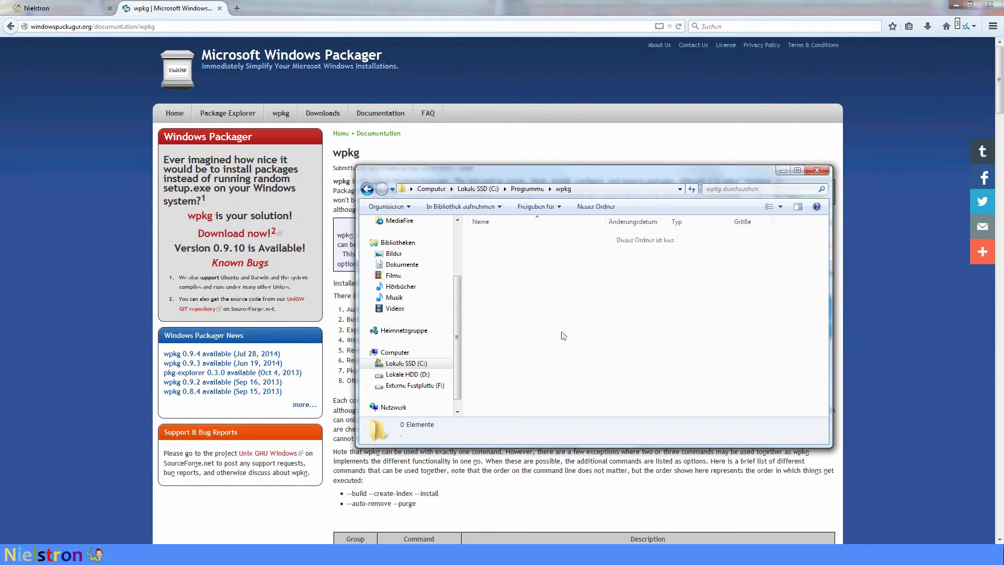
right_click(556, 275)
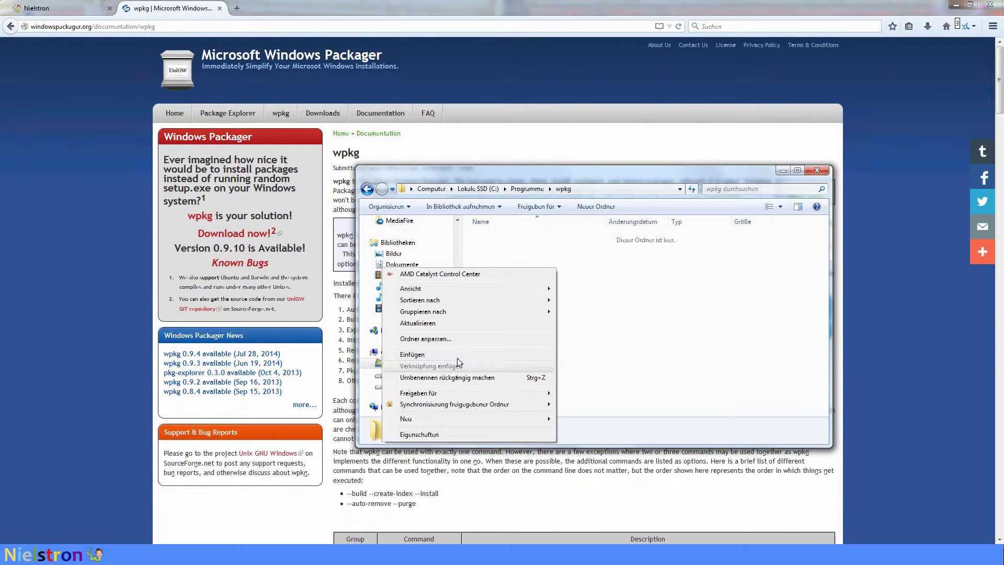
left_click(411, 354)
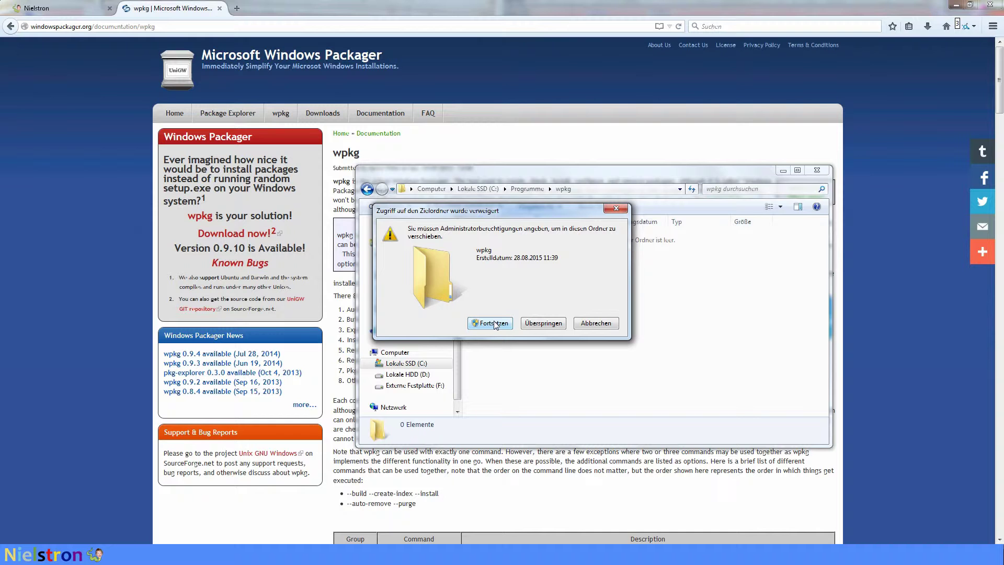
left_click(494, 324)
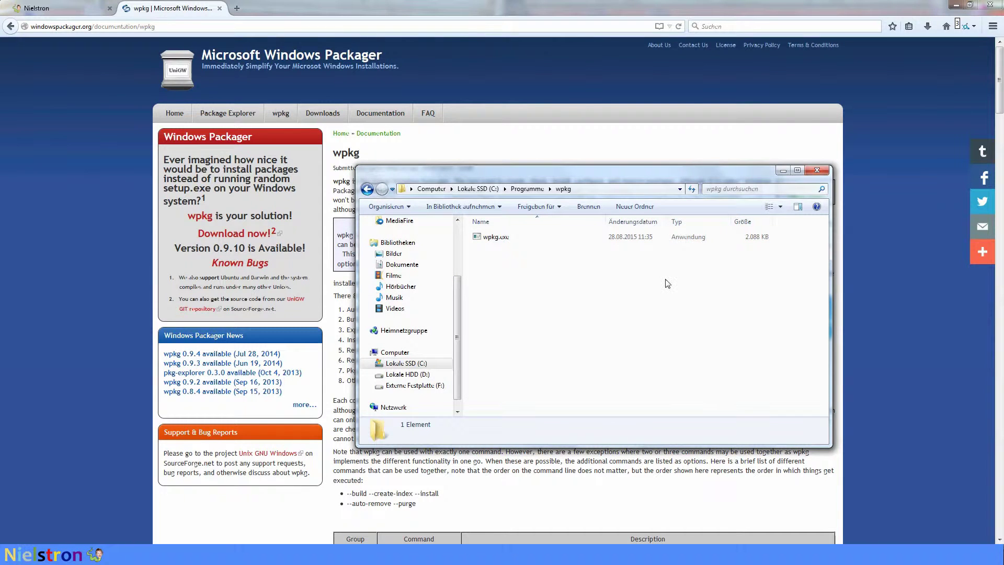
Open cmd through Win+R and run wpkg, which is reported as not found
key("super+r")
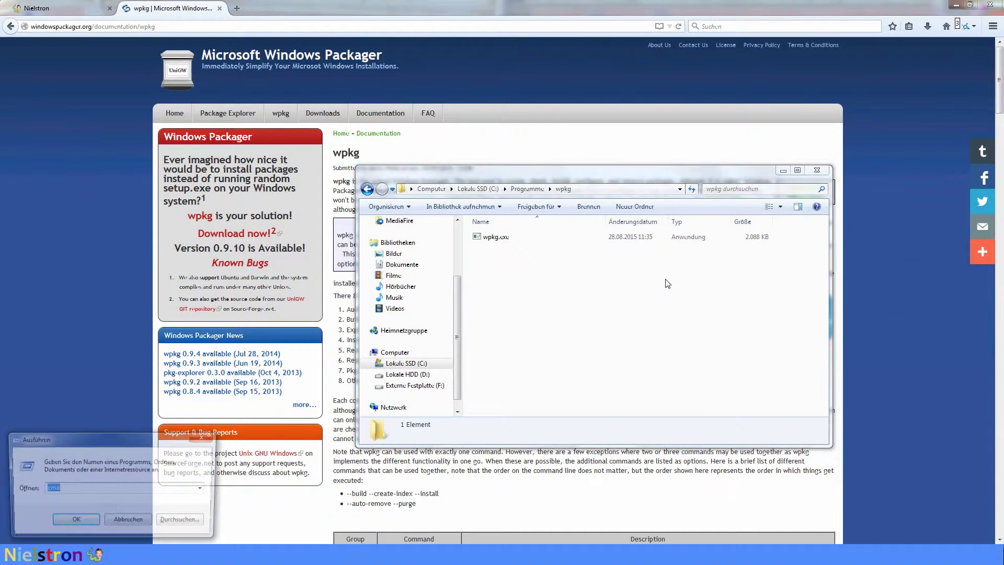
type("cmd")
key("Return")
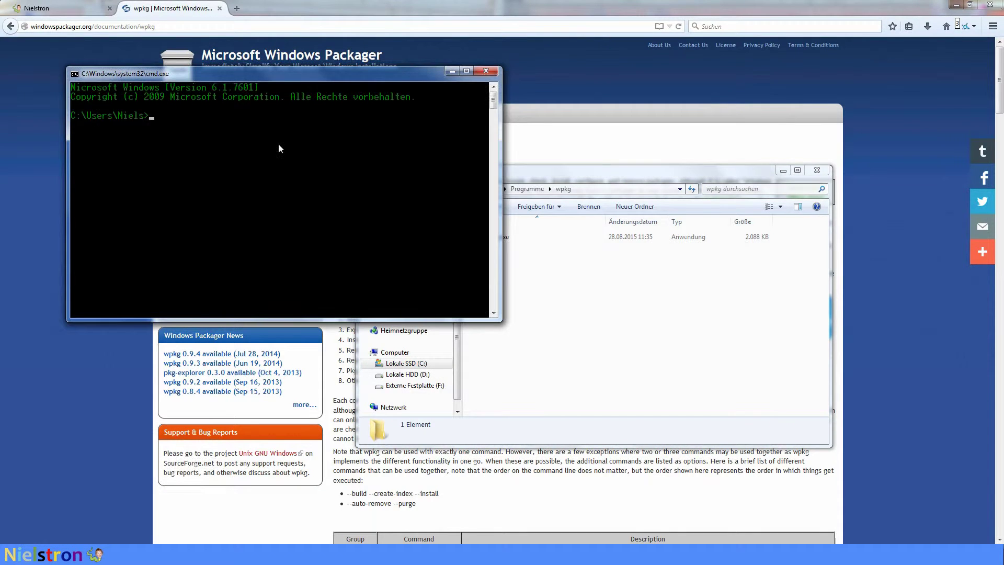
type("wpkg")
key("Return")
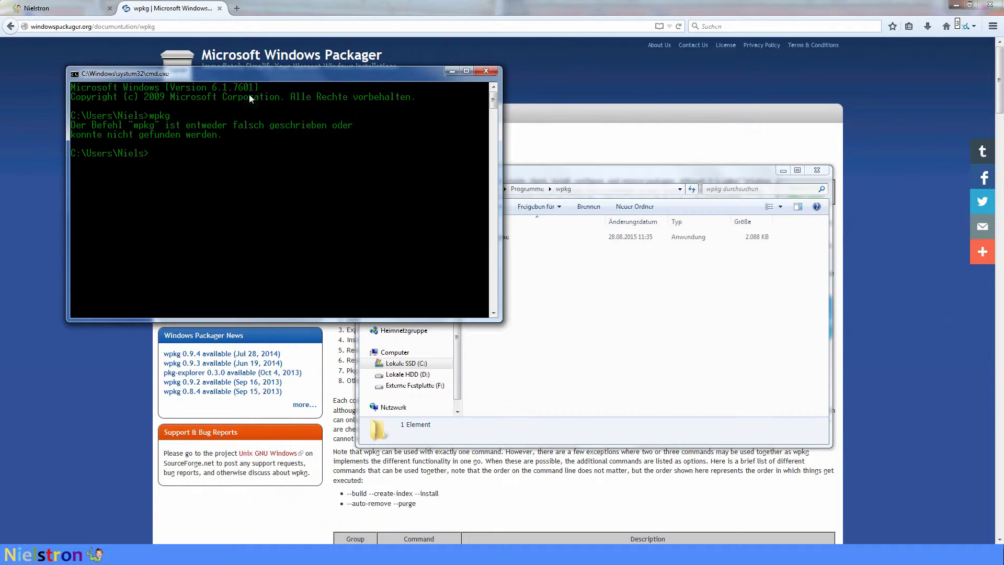
Move the command prompt aside and confirm the folder path C:\Program Files\wpkg in Explorer
left_click_drag(259, 73, 297, 94)
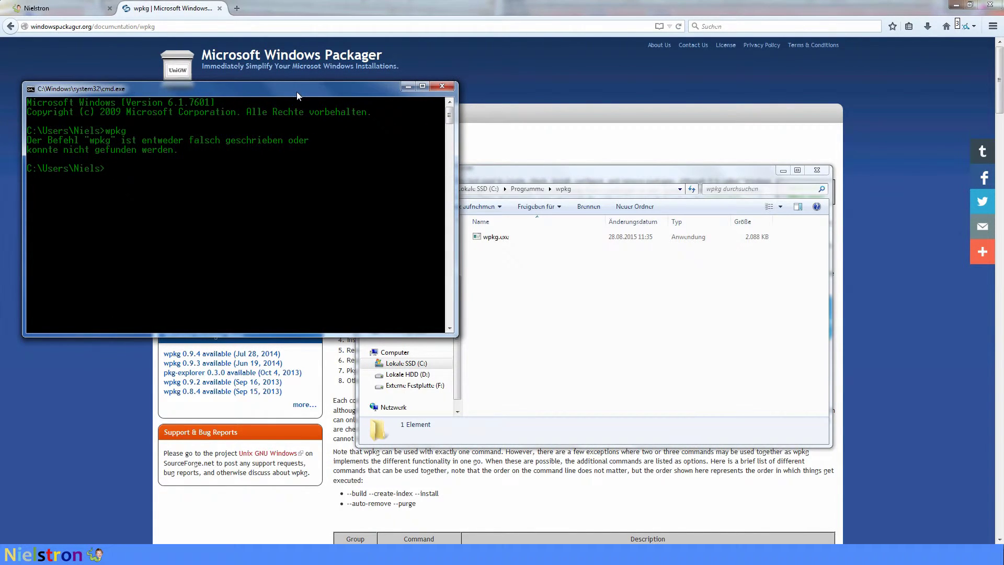
left_click(603, 252)
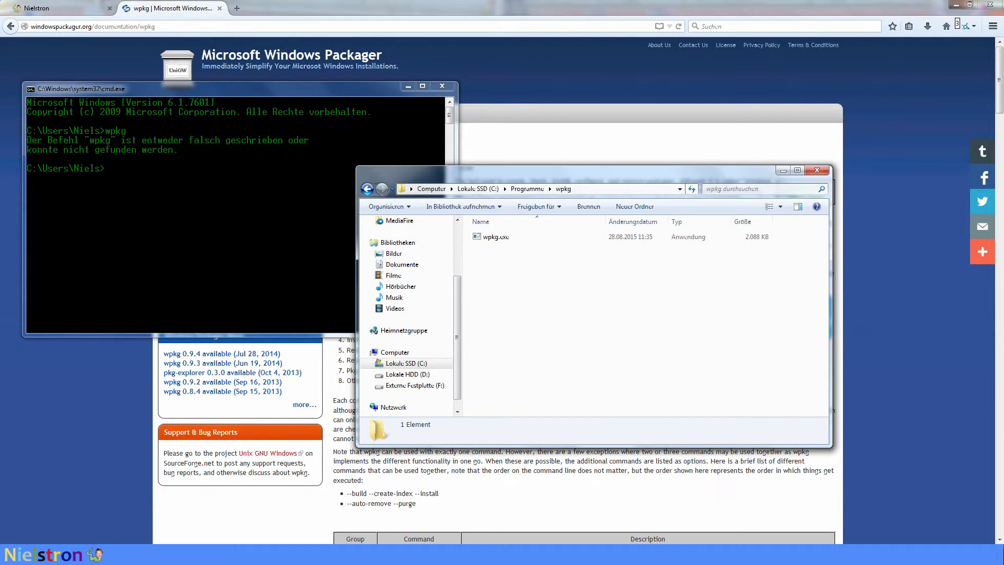
left_click(594, 189)
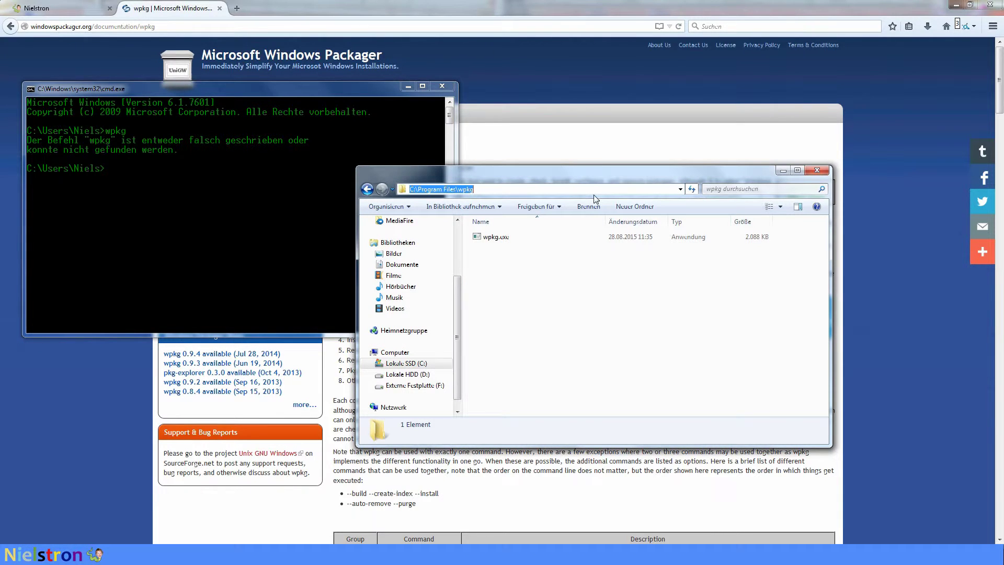
left_click(564, 262)
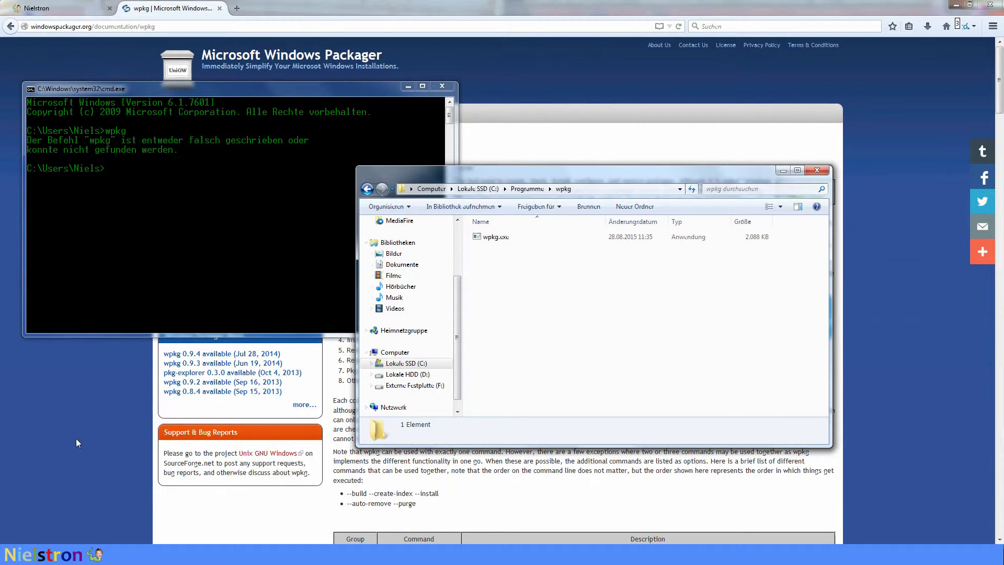
Go from the Start menu through Control Panel and System to Advanced system settings
key("super")
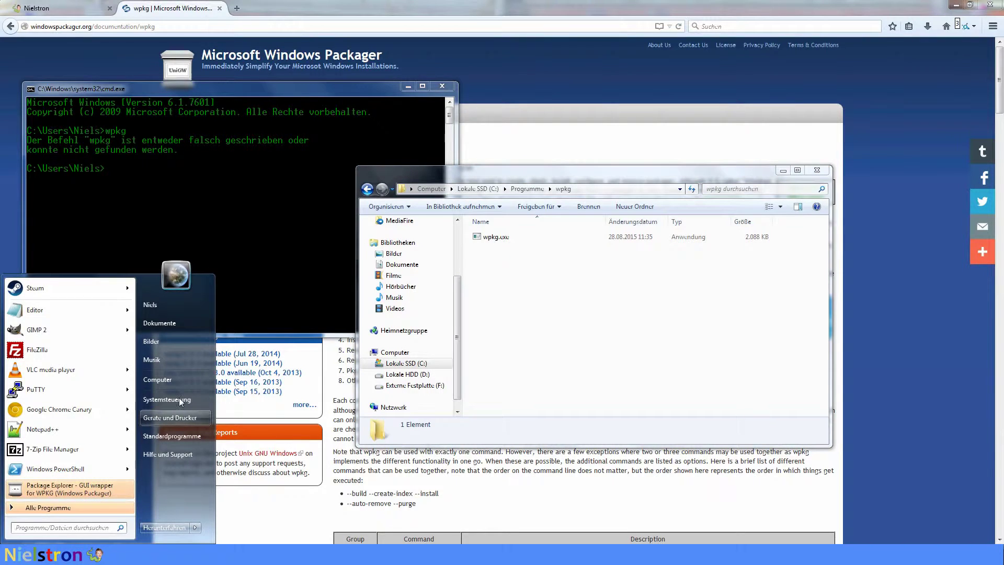
left_click(178, 398)
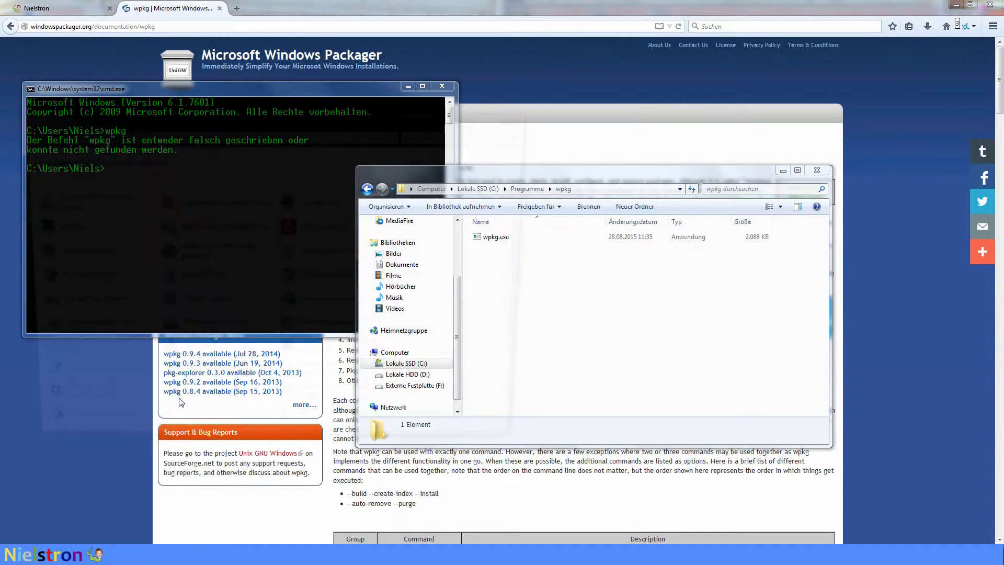
scroll(318, 363, "down", 3)
scroll(319, 353, "down", 3)
scroll(322, 349, "down", 3)
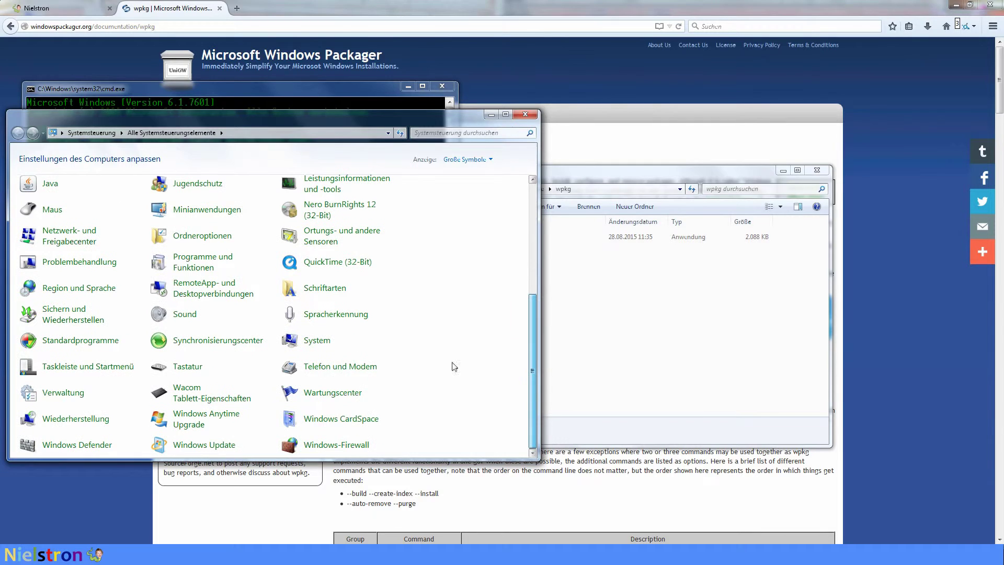
left_click(318, 341)
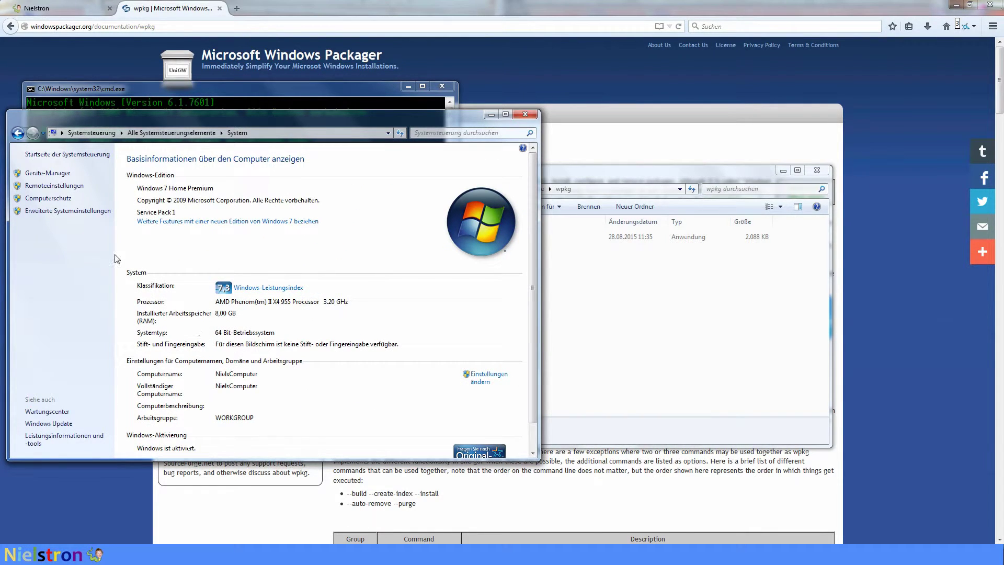
left_click(88, 213)
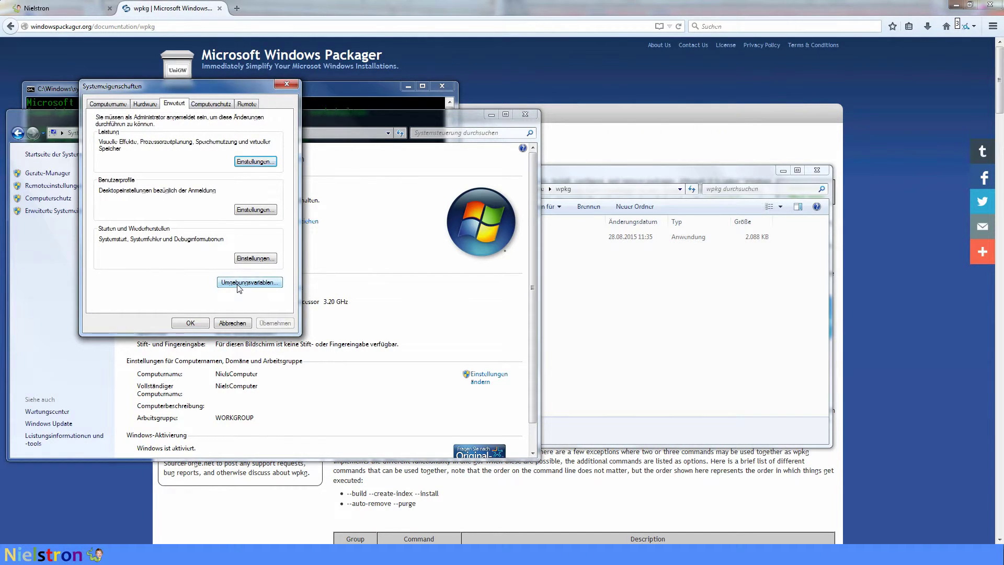
Open Environment Variables, select the system Path variable and choose Edit
left_click(238, 287)
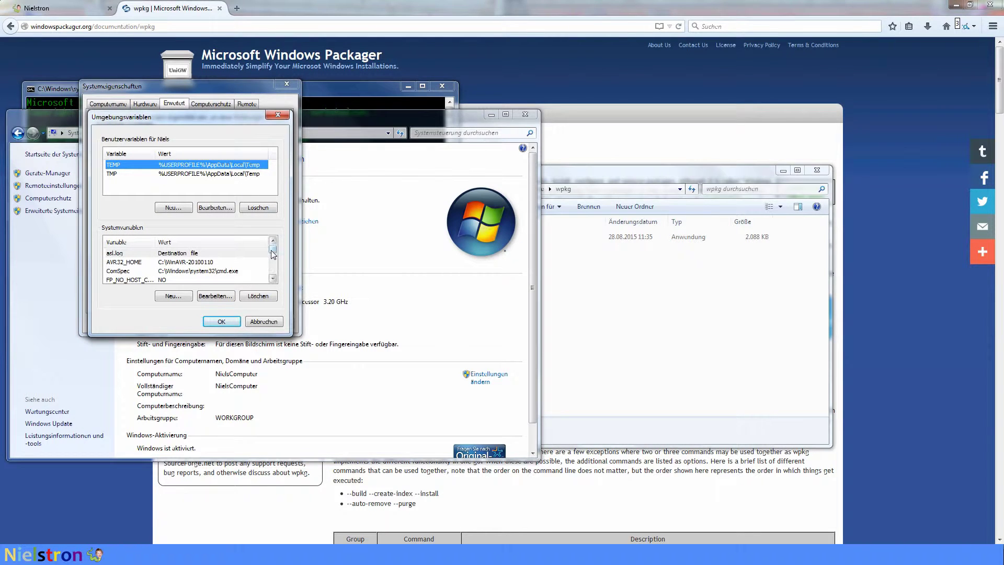
left_click_drag(273, 250, 274, 261)
left_click(177, 263)
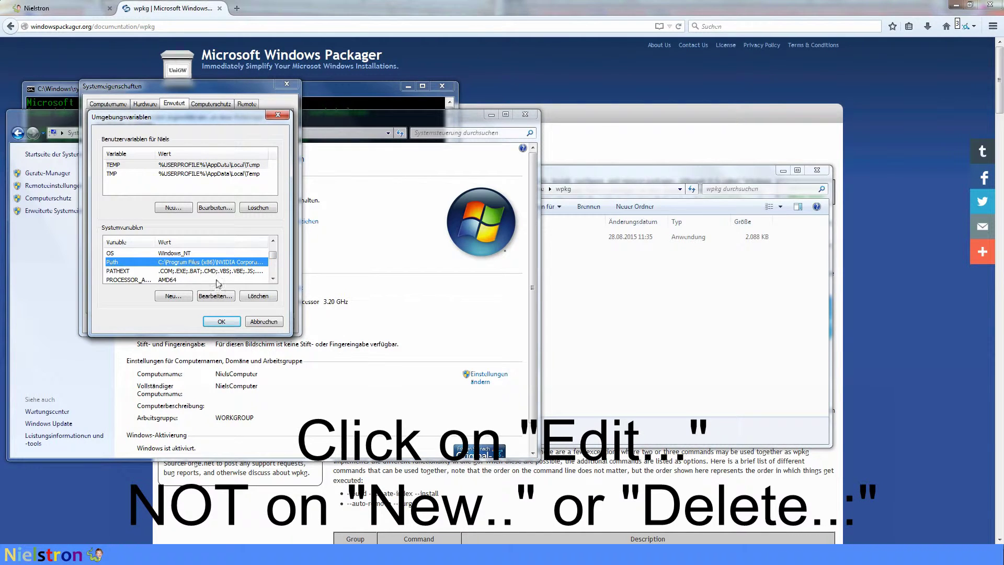
left_click(217, 297)
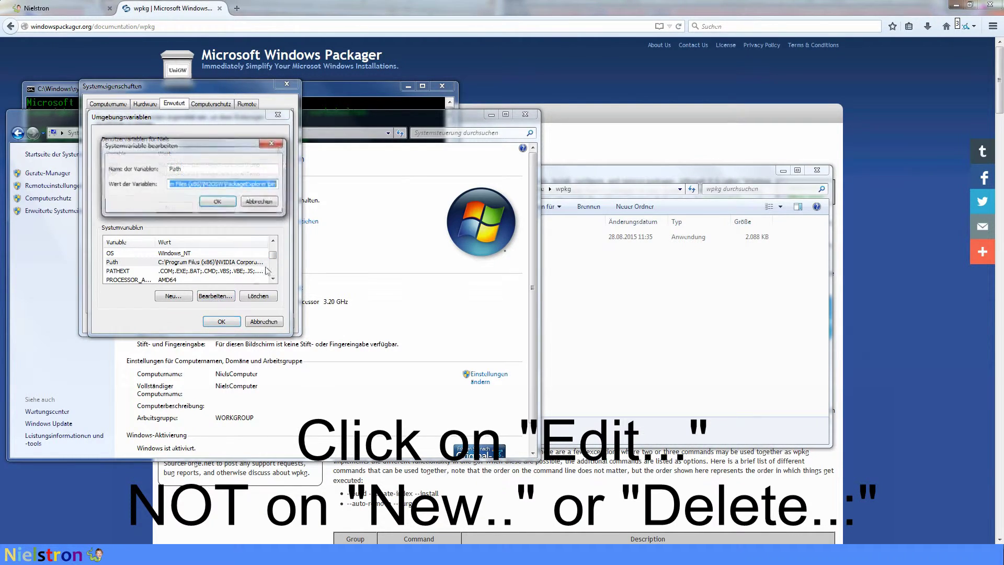
Place the cursor at the end of the Path value to add ;C:\Program Files\wpkg
left_click(276, 185)
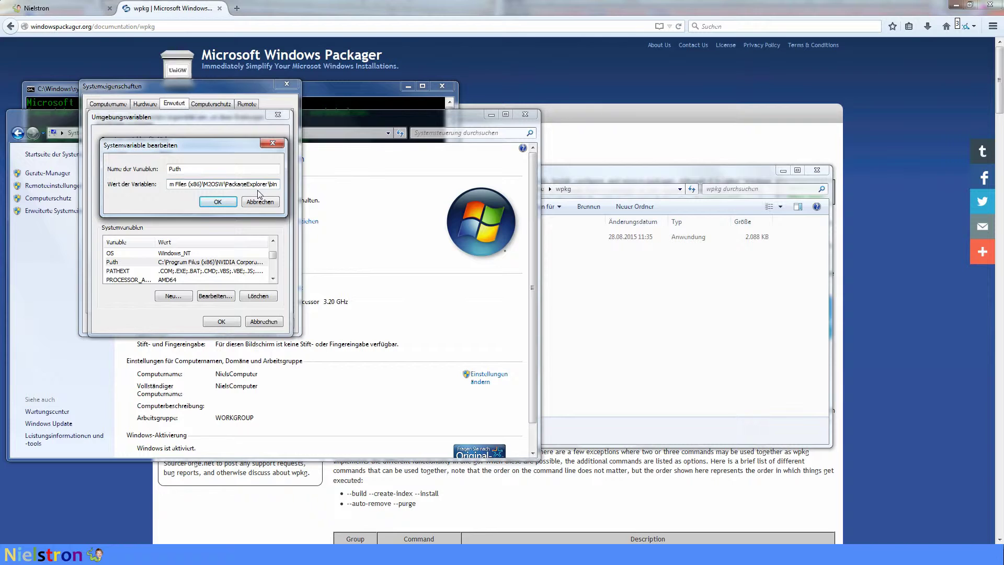
type(";")
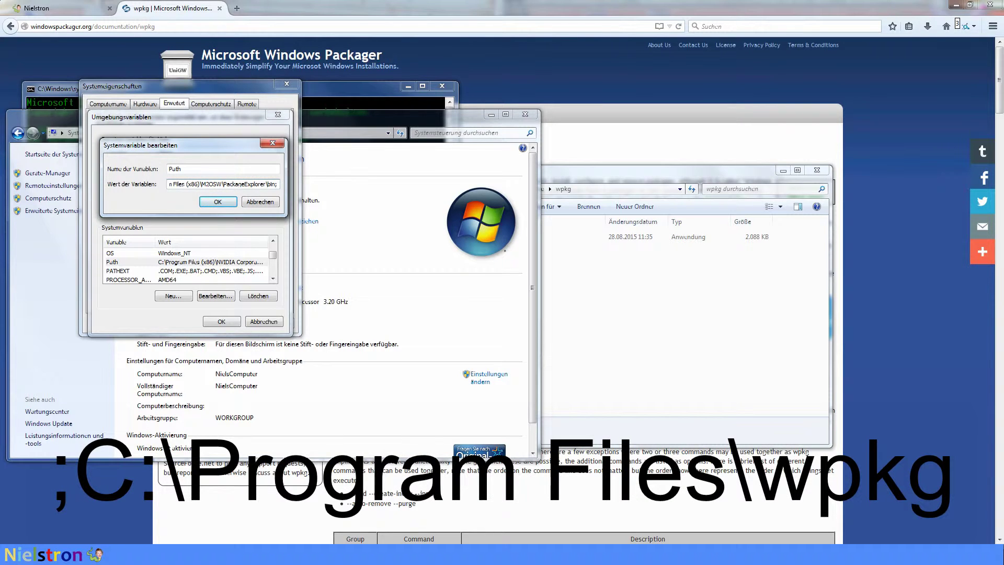
type("C:\\")
type("Progra")
type("m Fil")
type("es\\")
type("wpkg")
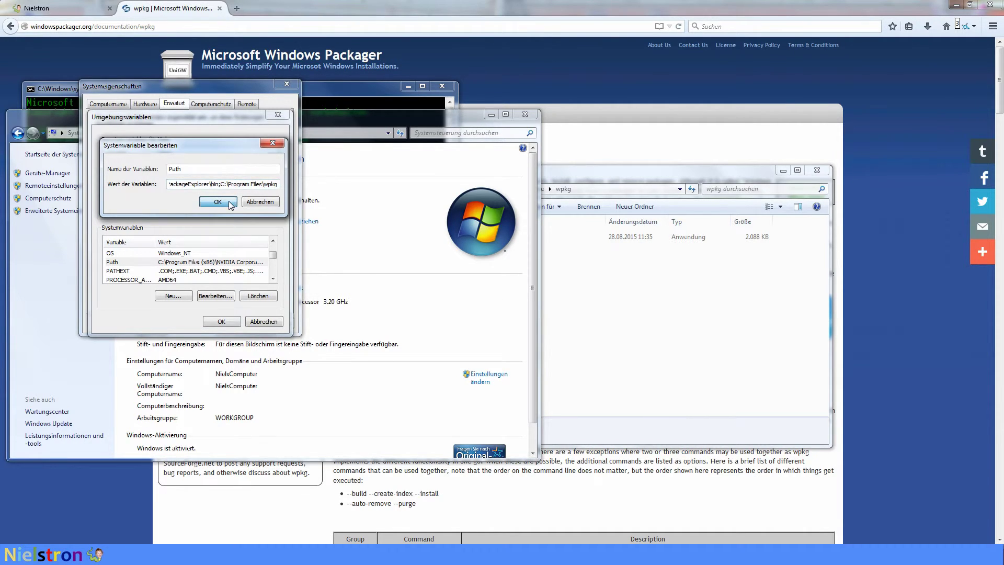
Confirm the edited Path through the edit, Environment Variables and System Properties dialogs
left_click(218, 202)
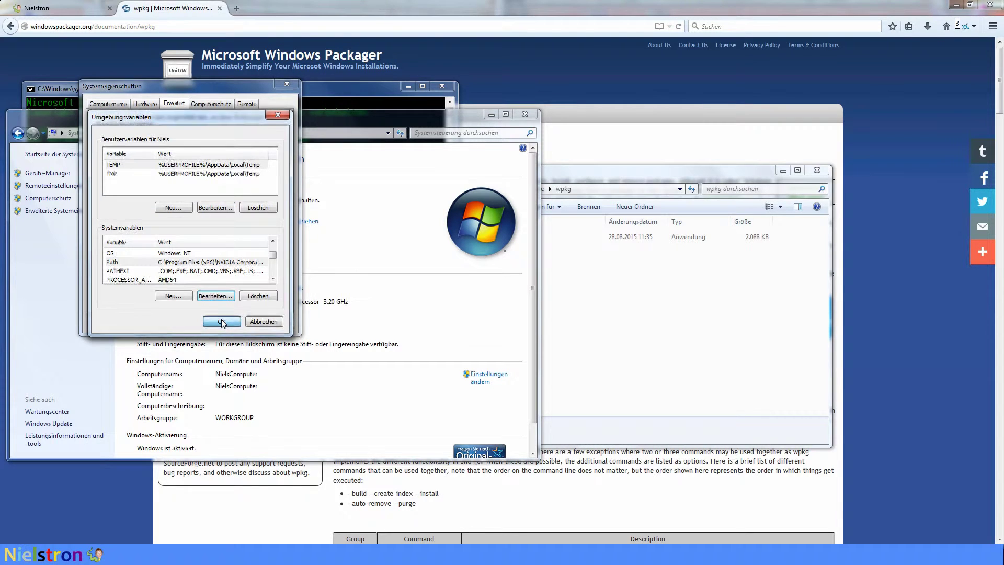
left_click(222, 322)
left_click(196, 314)
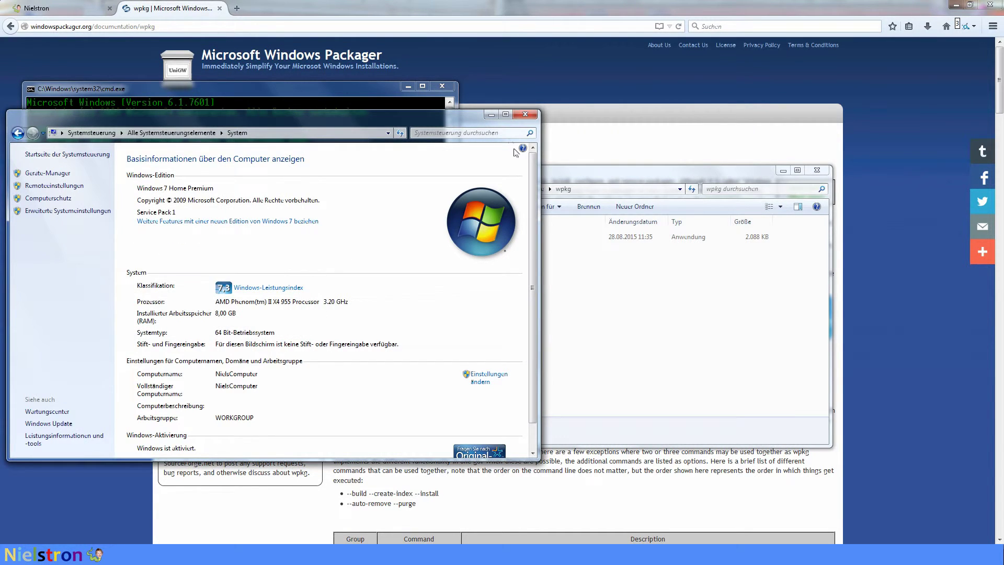
Close the System window and the outdated command prompt, then bring up Run
left_click(524, 115)
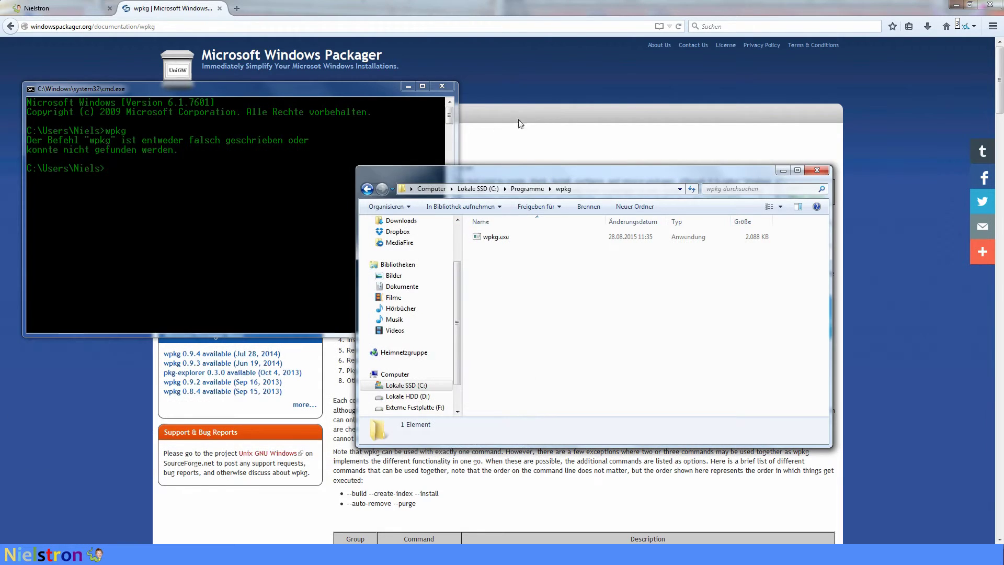
left_click(442, 85)
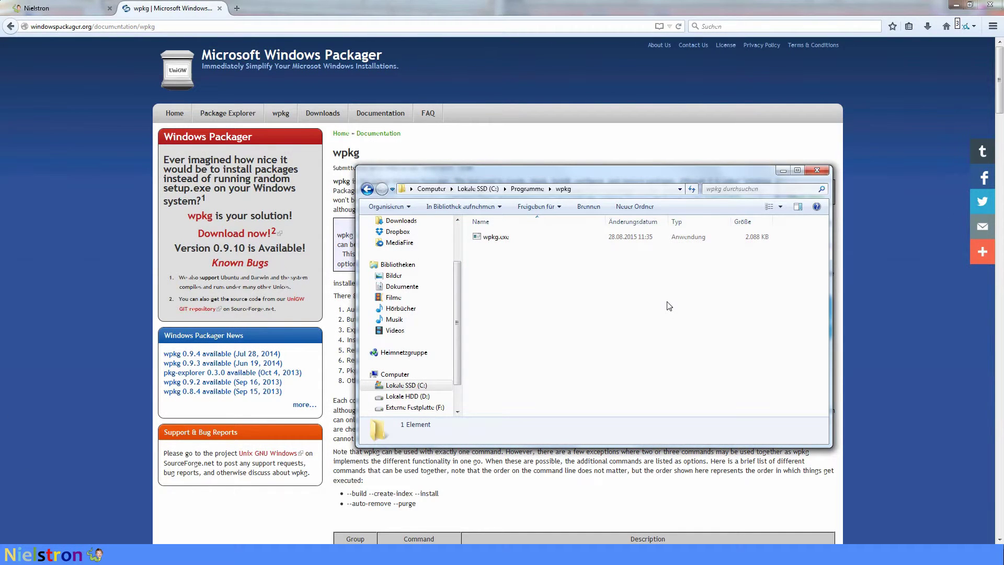
key("super+r")
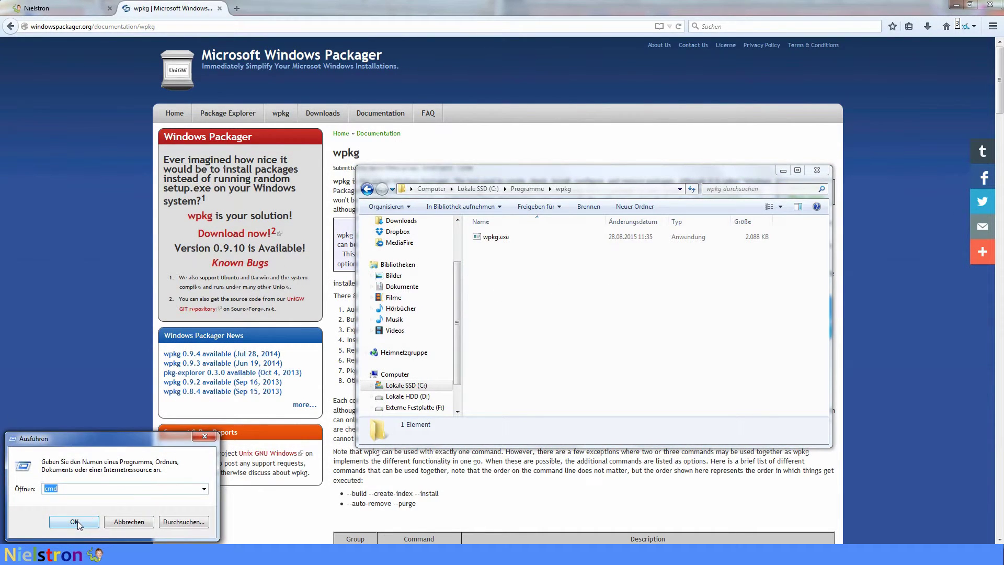
Launch cmd from Run, then run wpkg and wpkg --help
left_click(74, 522)
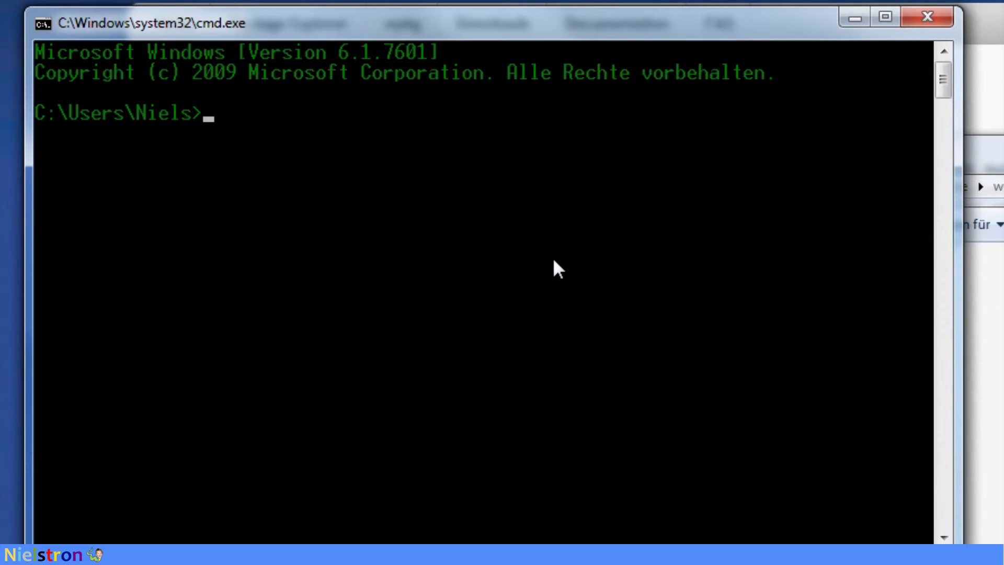
type("wpkg")
key("Return")
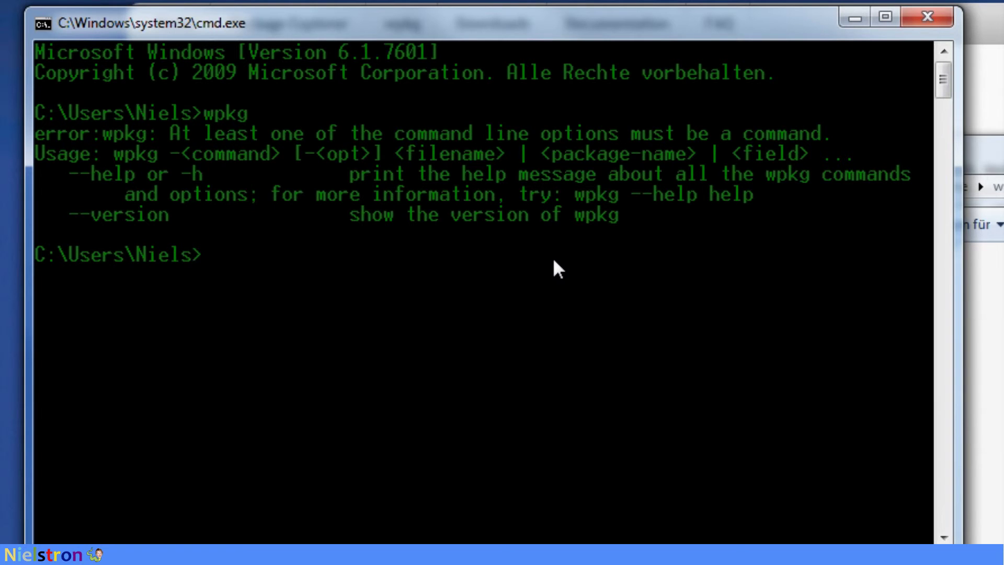
type("wp")
type("kg --hel")
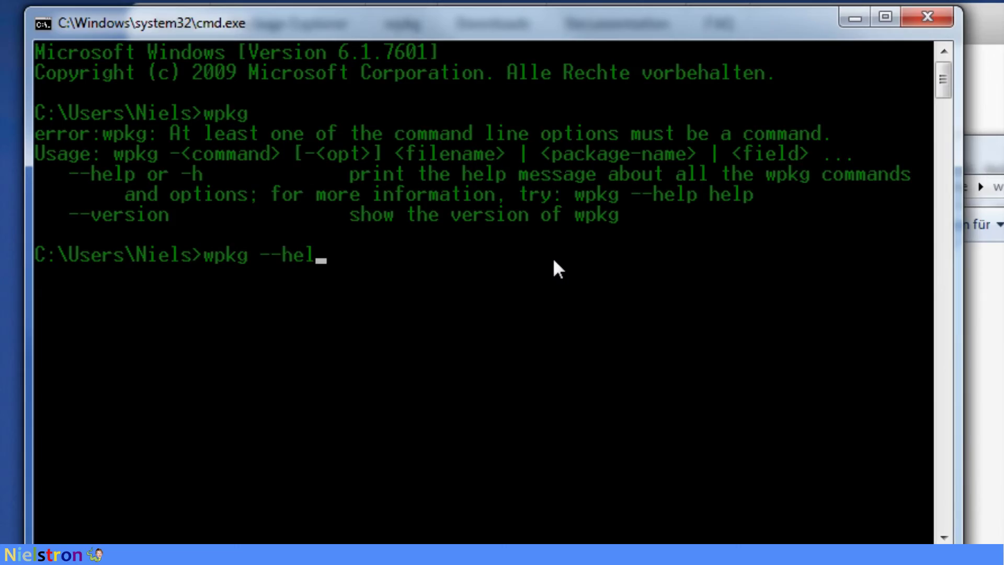
type("p")
key("Return")
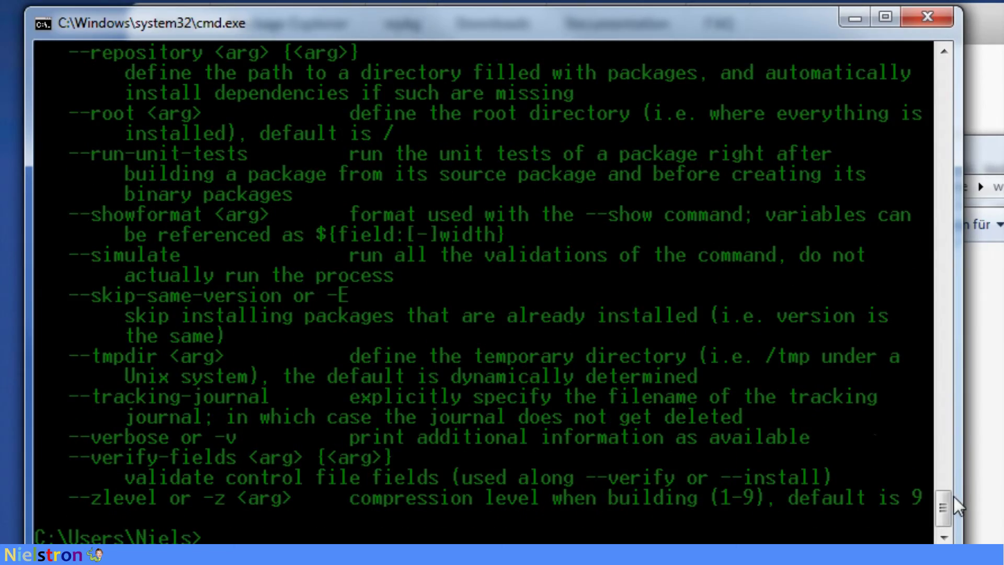
mouse_move(944, 502)
left_mouse_down()
mouse_move(944, 89)
mouse_move(944, 510)
left_mouse_up()
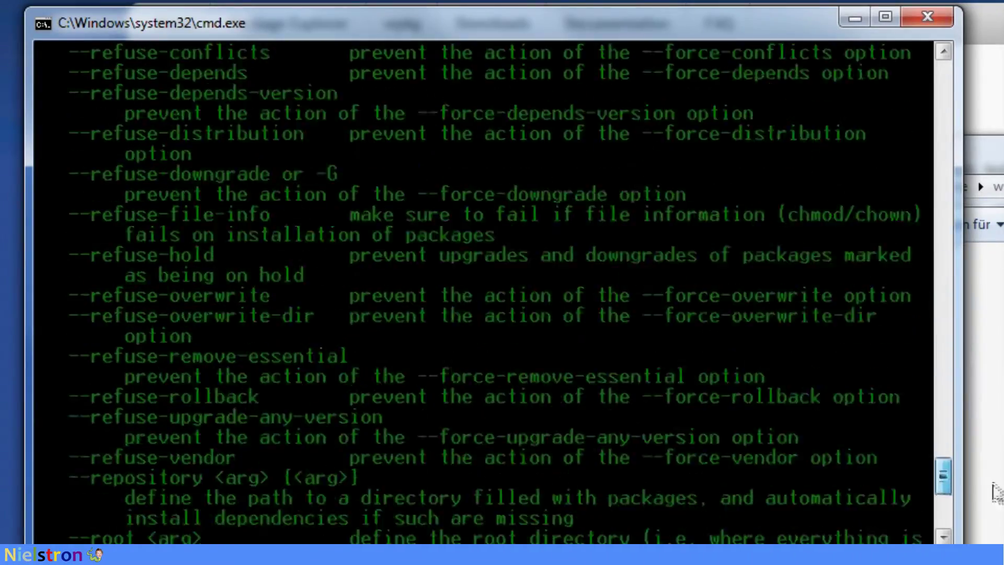